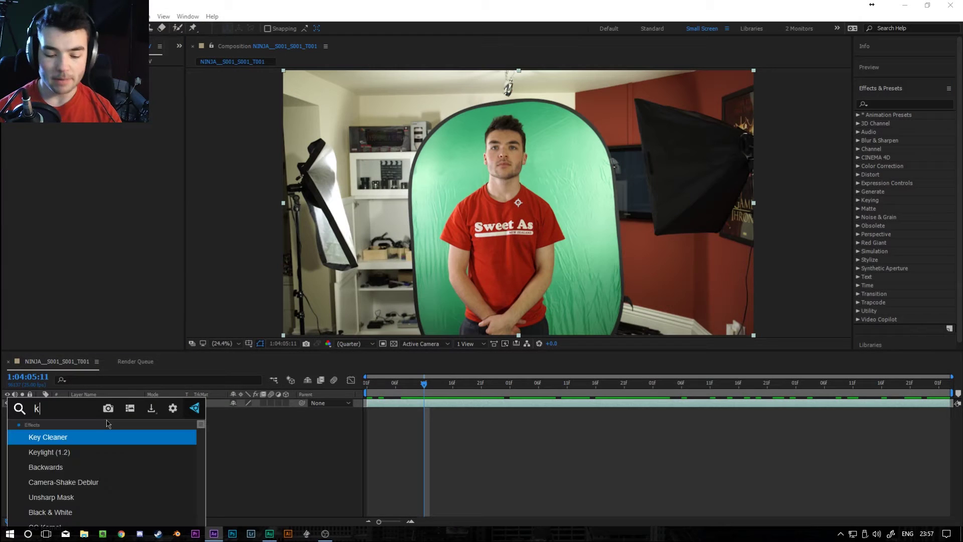
Apply Keylight to the footage and sample the green backdrop as the Screen Colour
type("keylight")
key("Return")
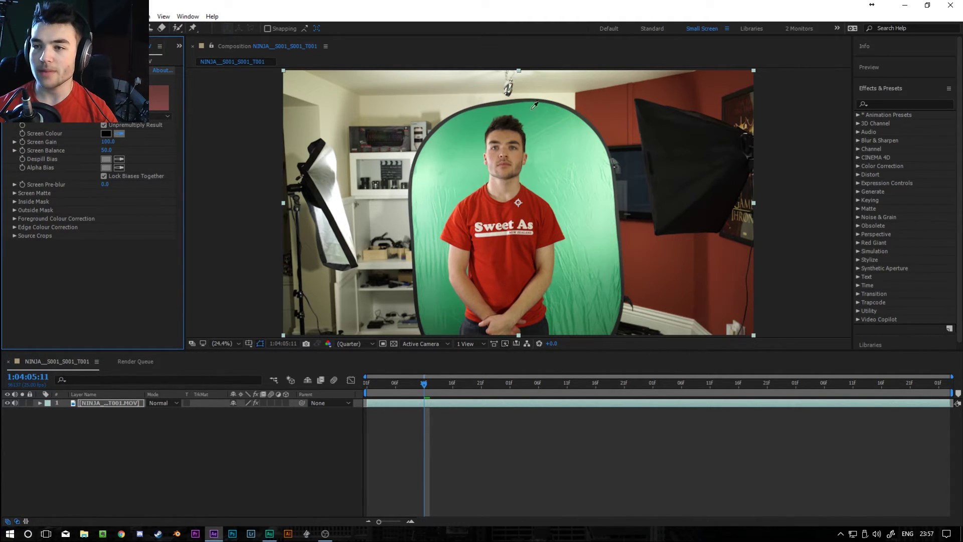
left_click(481, 170)
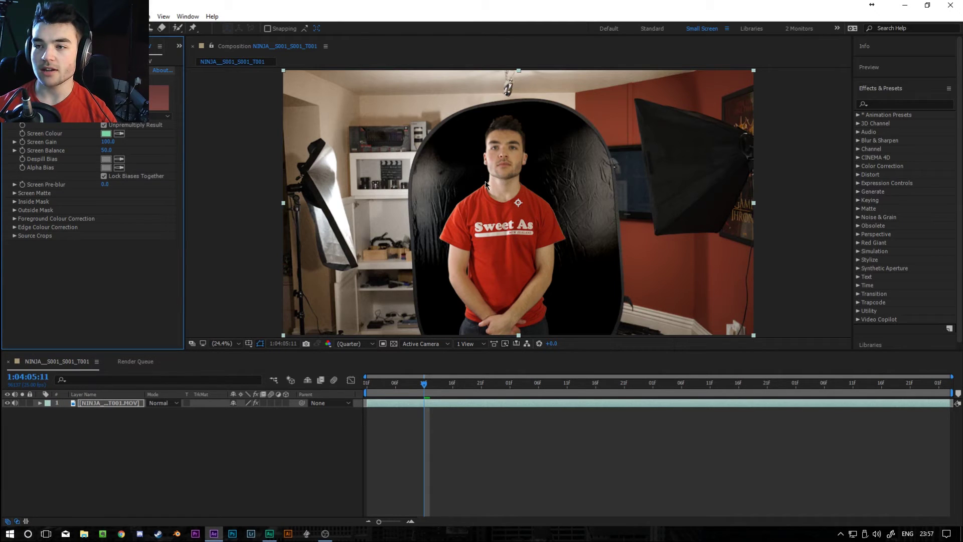
scroll(486, 185, "up", 3)
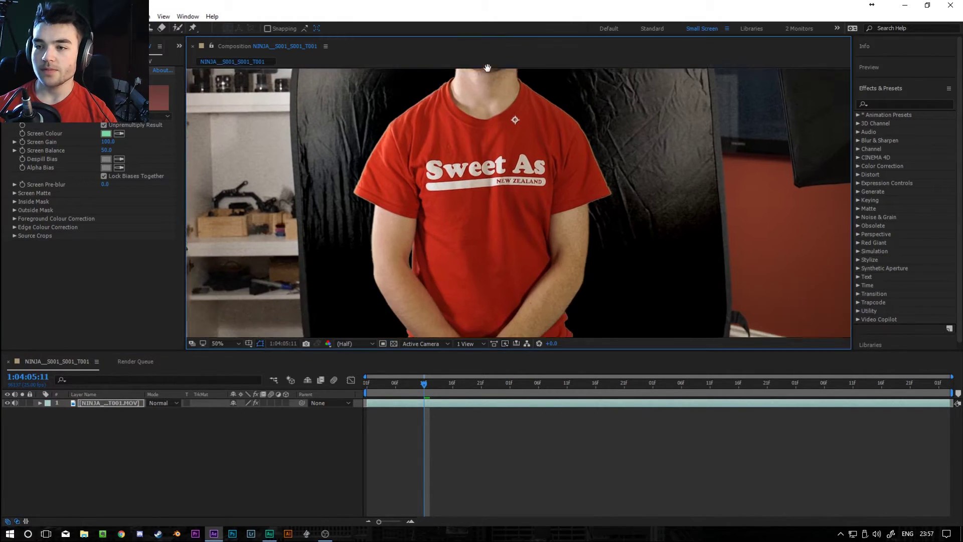
scroll(478, 107, "down", 4)
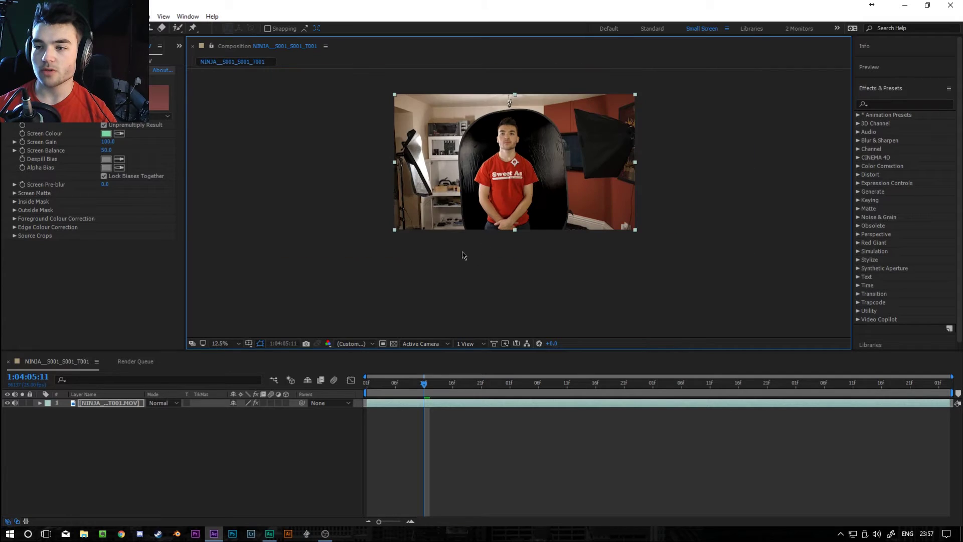
Draw a Pen mask around the presenter to crop away the surrounding room
key("g")
key("shift+slash")
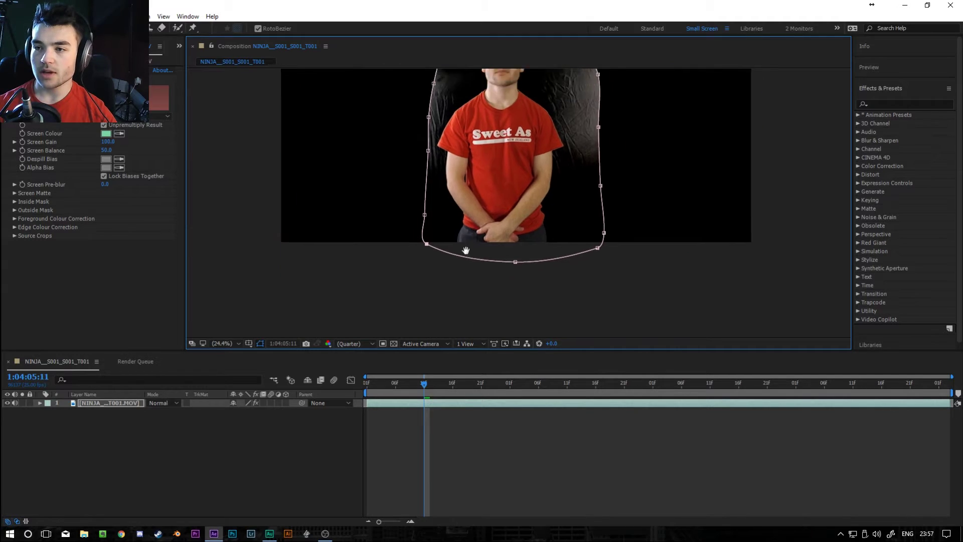
scroll(463, 249, "down", 2)
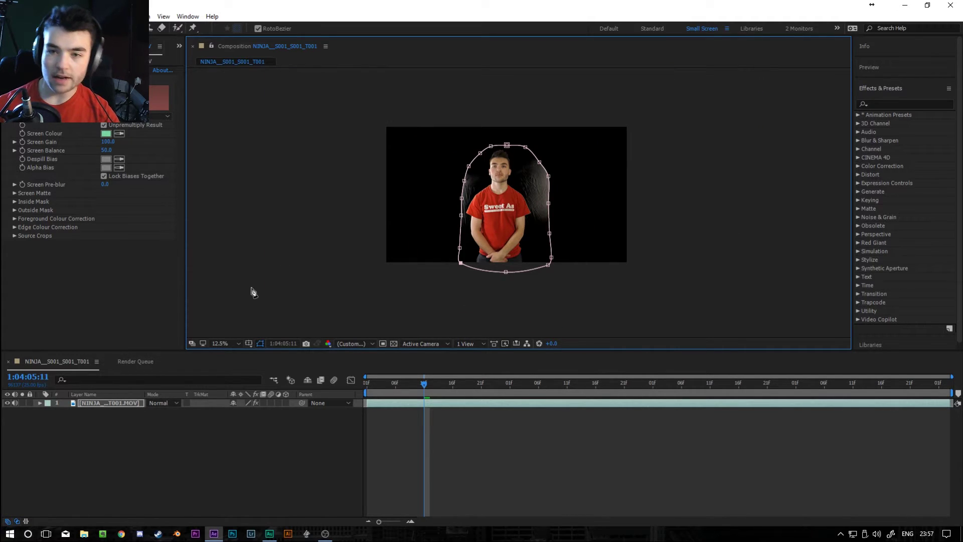
key("shift+slash")
Set Keylight's View to Combined Matte with the footage layer selected
key("v")
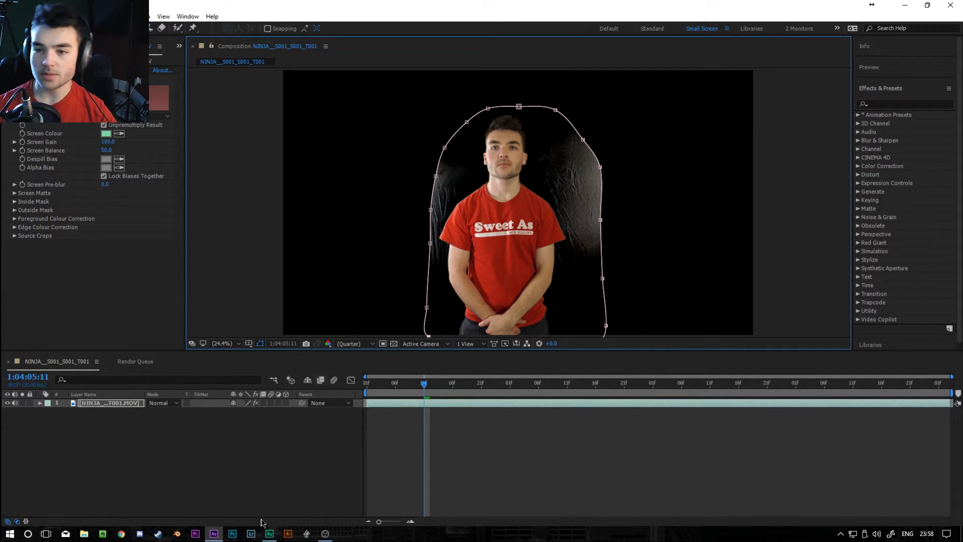
left_click(354, 309)
left_click(576, 240)
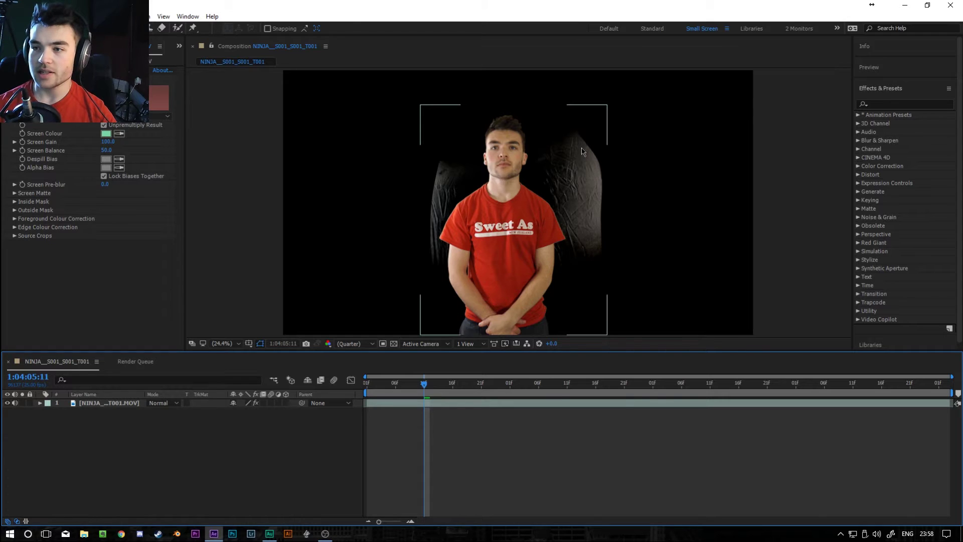
left_click(381, 150)
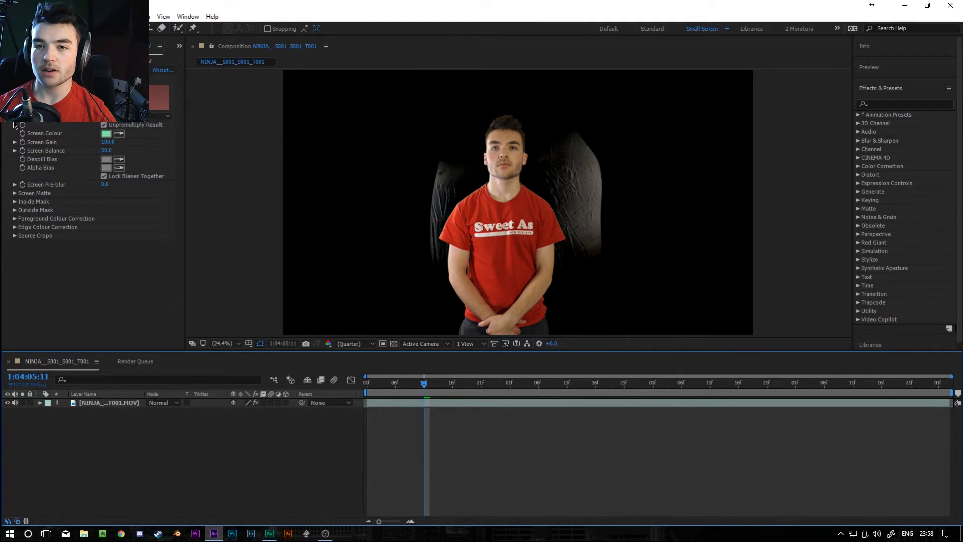
left_click(134, 123)
left_click(145, 205)
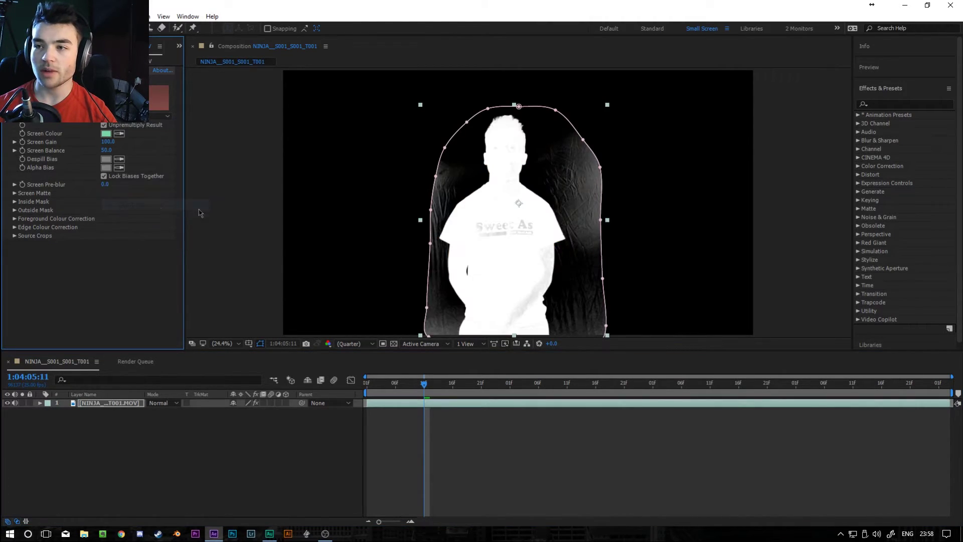
left_click(285, 458)
left_click(562, 110)
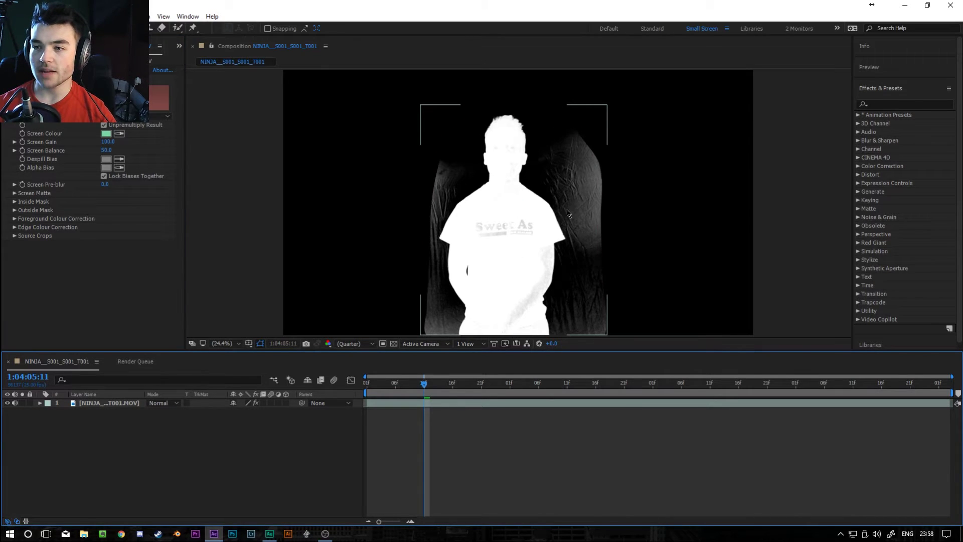
Zoom in and out on the matte to inspect grey patches in the backdrop and shirt
scroll(488, 217, "up", 2)
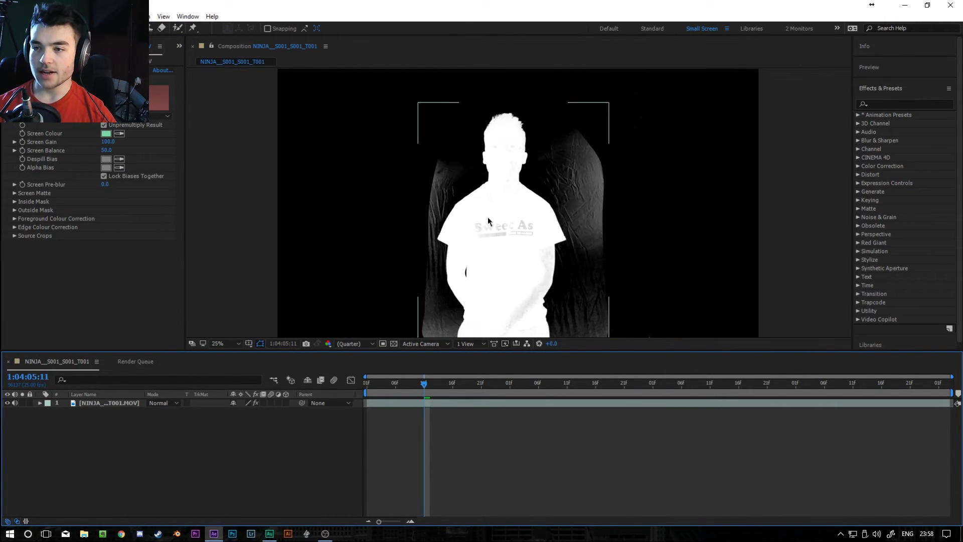
scroll(488, 217, "down", 2)
scroll(488, 217, "up", 2)
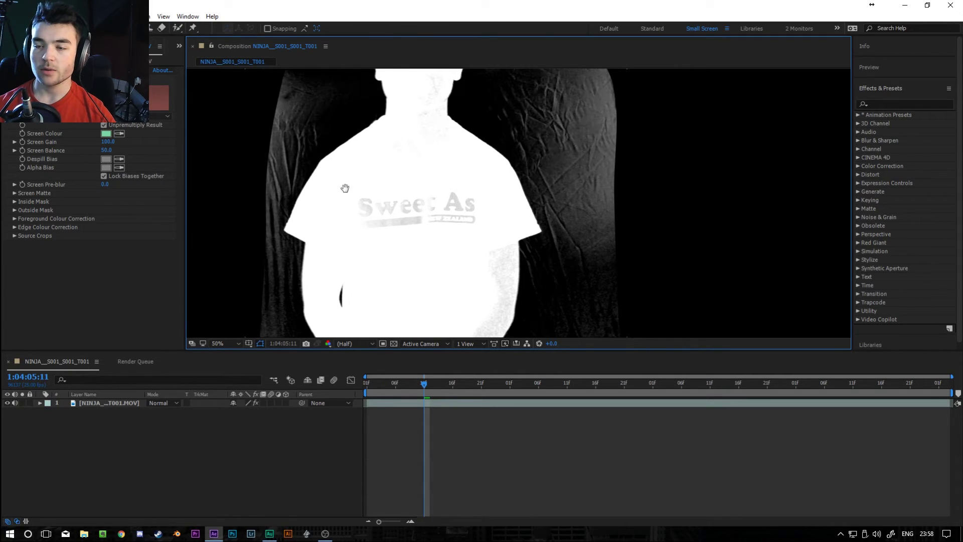
scroll(572, 226, "down", 1)
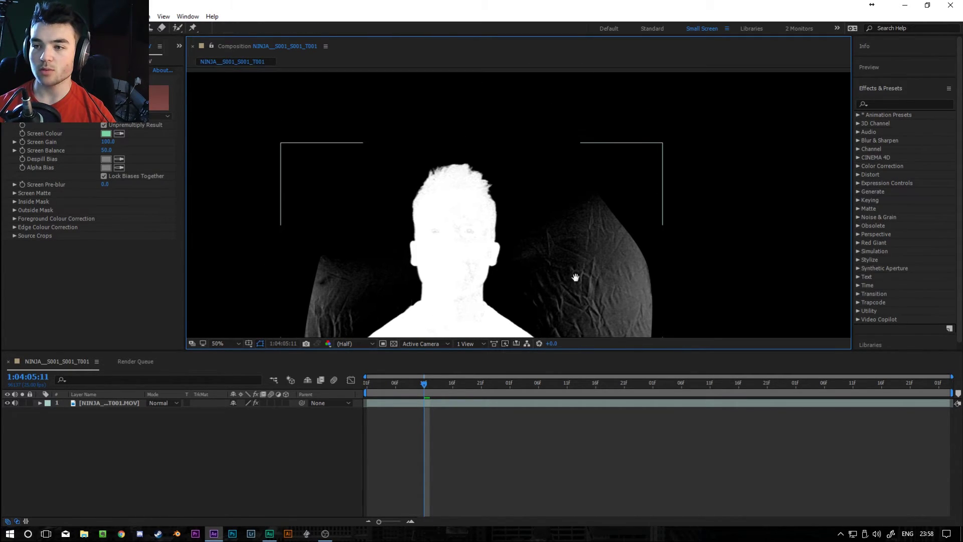
scroll(589, 157, "up", 1)
scroll(536, 251, "up", 2)
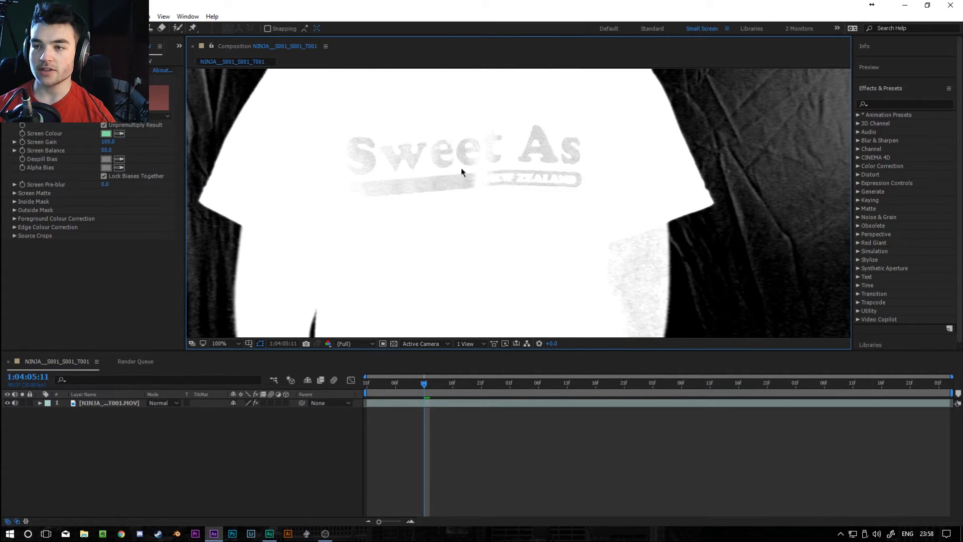
scroll(544, 167, "down", 2)
scroll(536, 133, "up", 2)
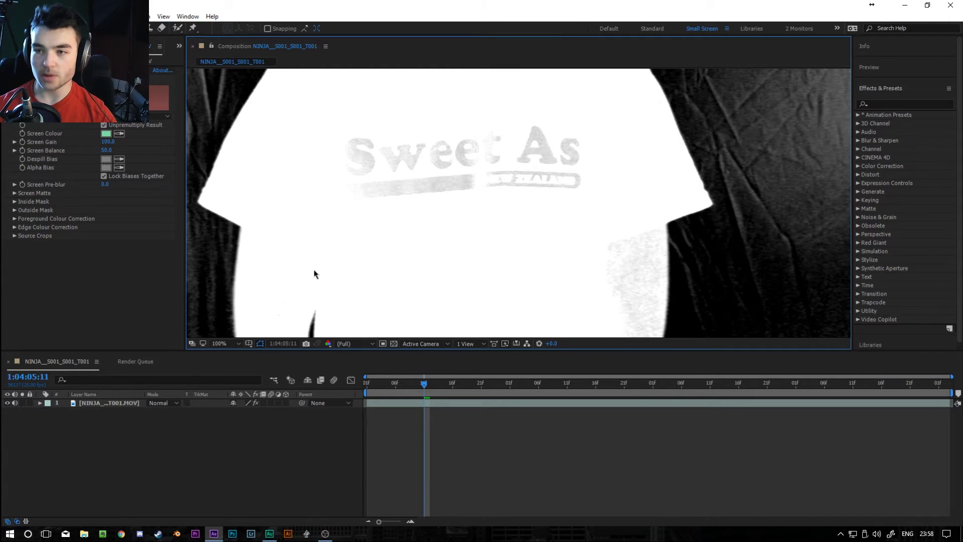
scroll(534, 185, "down", 2)
scroll(462, 133, "up", 3)
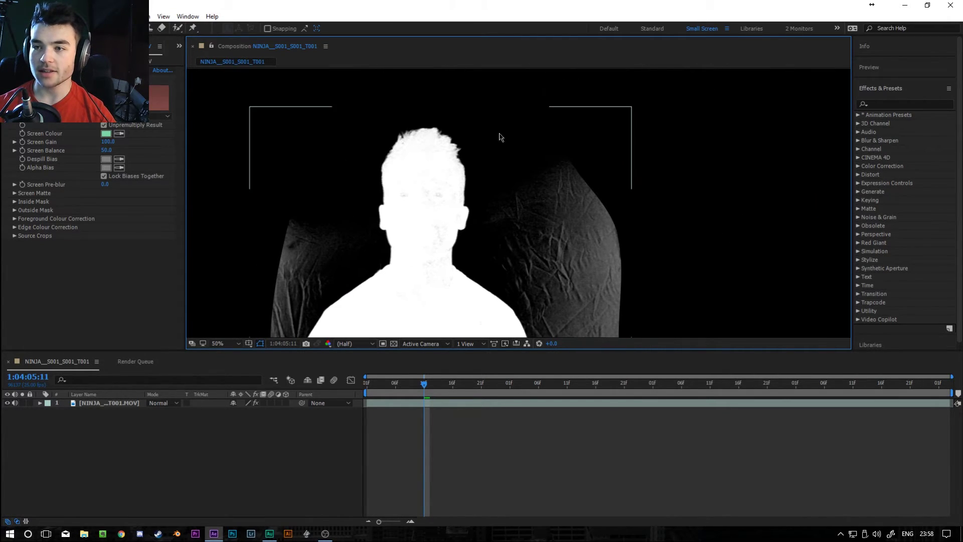
scroll(496, 166, "up", 4)
scroll(496, 165, "down", 4)
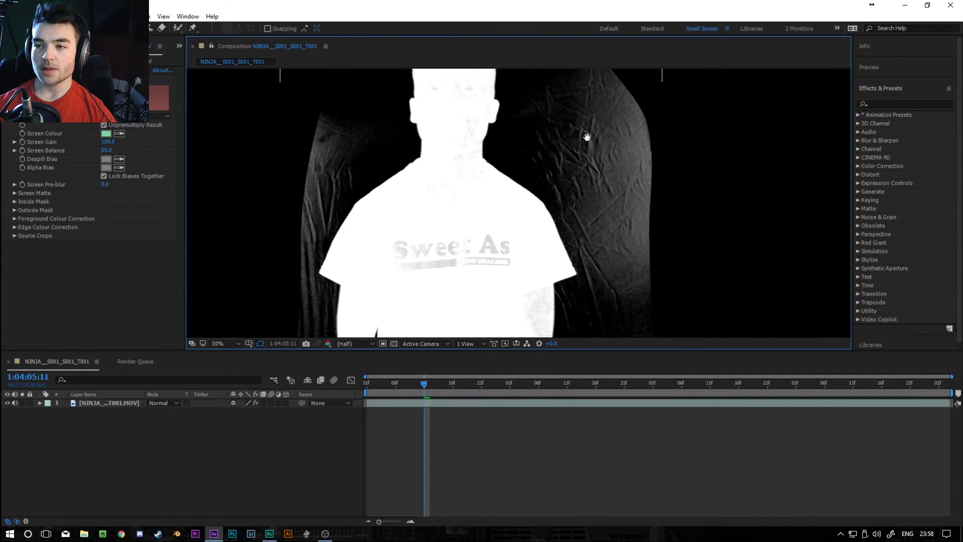
Expand Screen Matte and raise Clip Black to 47 so the grey backdrop turns black
left_click(15, 194)
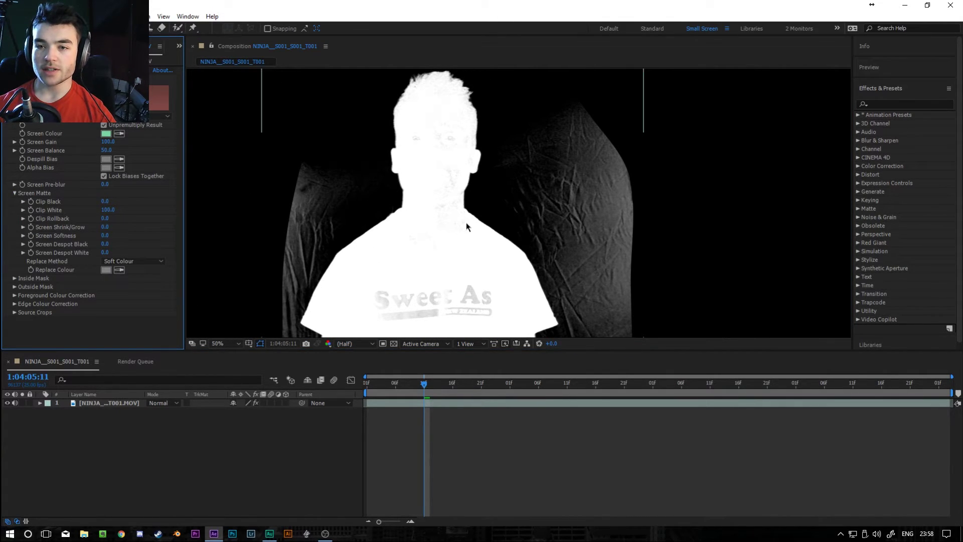
scroll(466, 222, "down", 2)
scroll(481, 202, "down", 1)
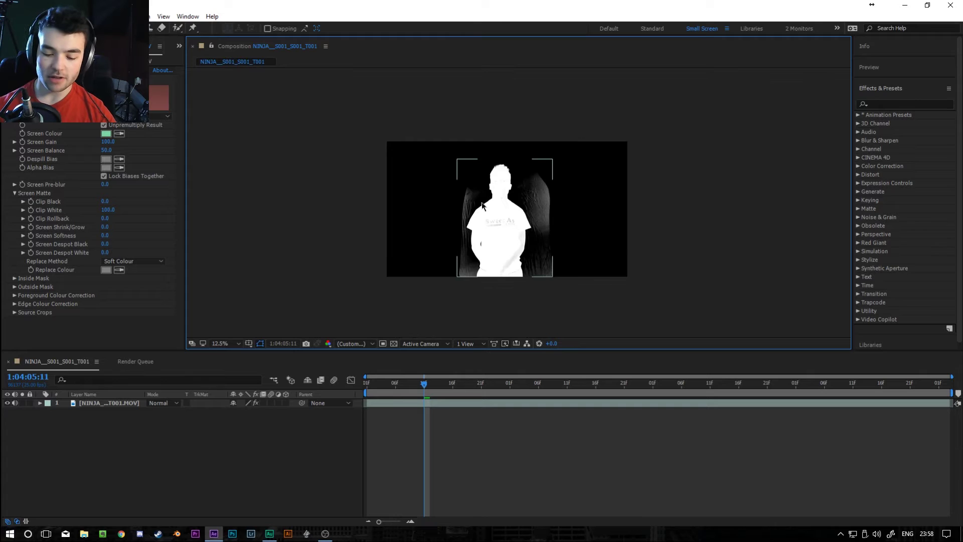
key("shift+slash")
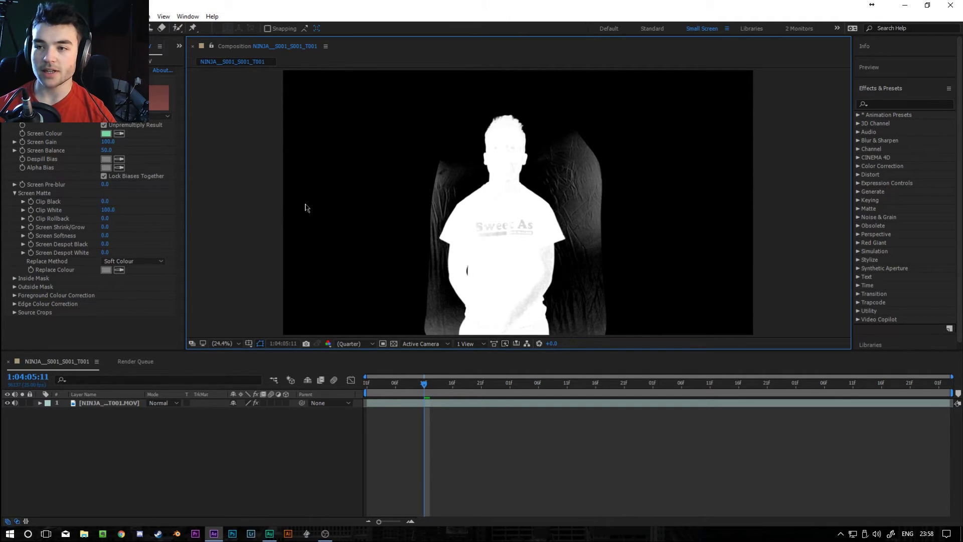
left_click_drag(105, 202, 129, 208)
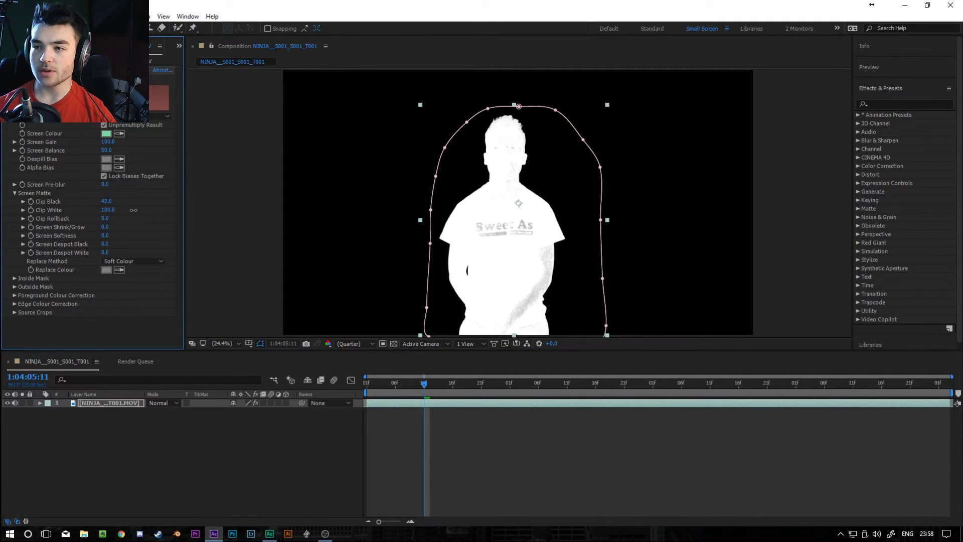
left_click_drag(711, 254, 676, 230)
left_click(677, 231)
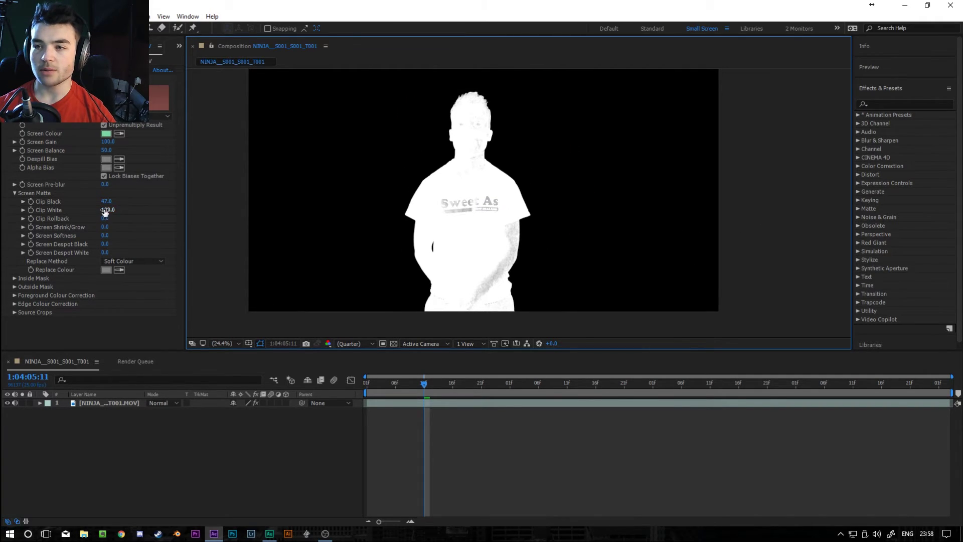
Lower Clip White to 78 so the presenter's silhouette becomes solid white
left_click_drag(107, 210, 94, 211)
left_click(742, 238)
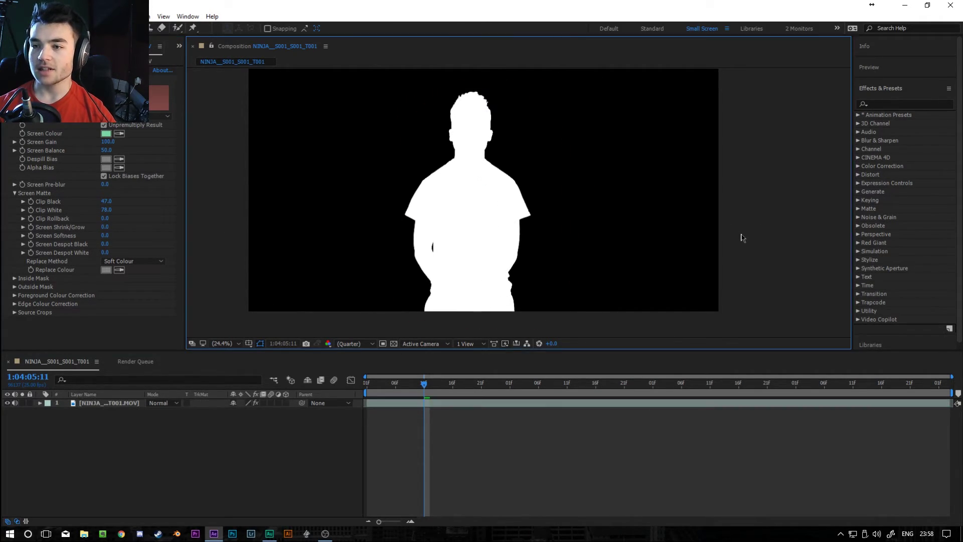
scroll(628, 222, "up", 3)
scroll(578, 209, "down", 2)
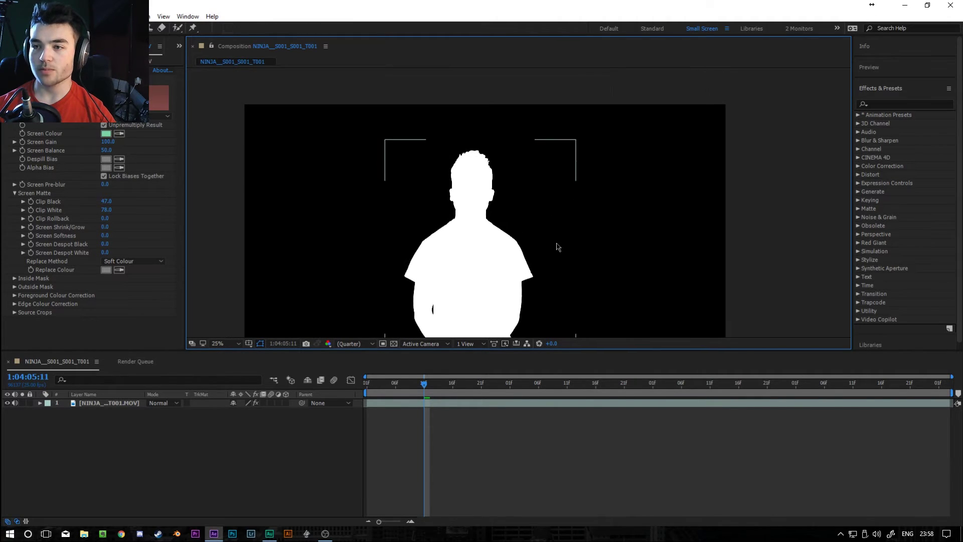
scroll(557, 248, "up", 2)
scroll(503, 222, "down", 4)
key("shift+slash")
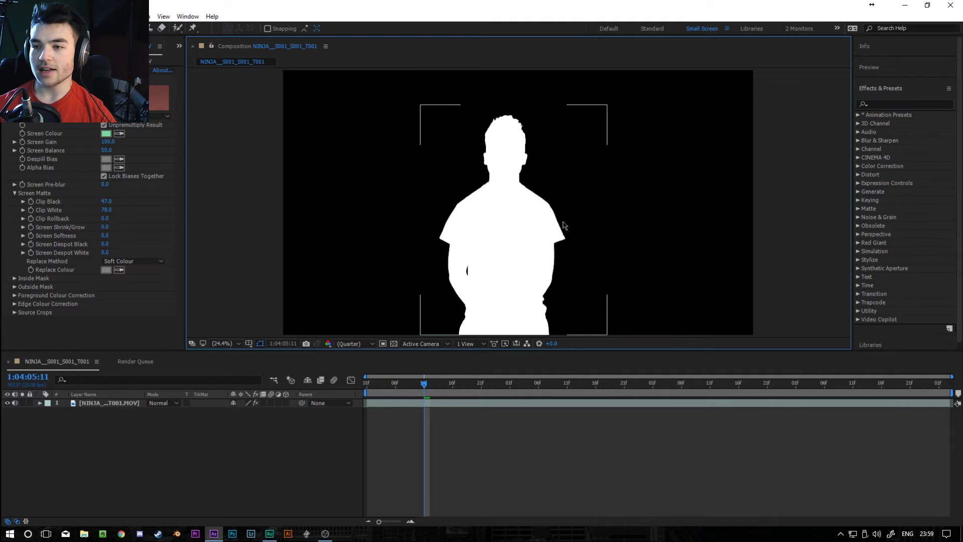
scroll(564, 226, "up", 1)
scroll(525, 208, "down", 3)
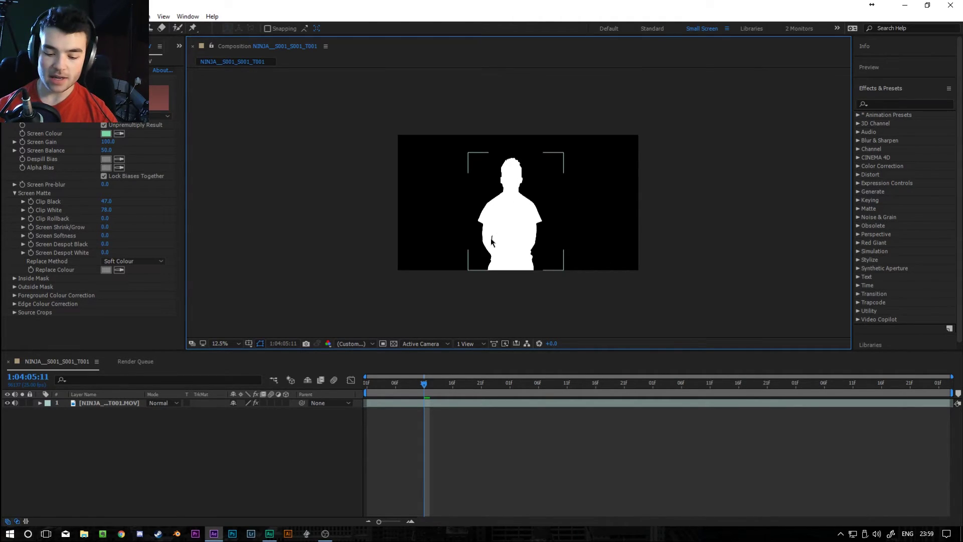
key("shift+slash")
Switch Keylight's View to Final Result and zoom in on the neck and shoulder edges
left_click(121, 117)
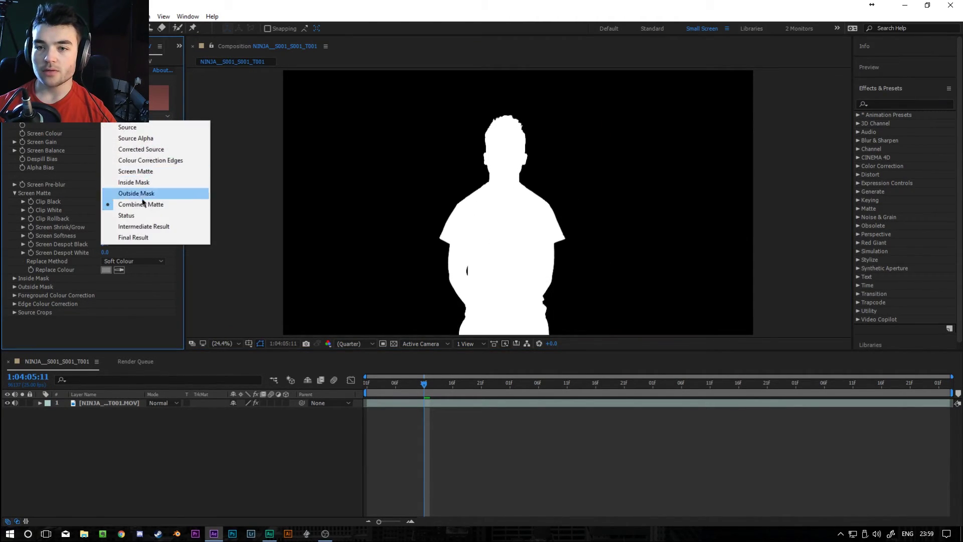
left_click(150, 236)
scroll(498, 227, "up", 7)
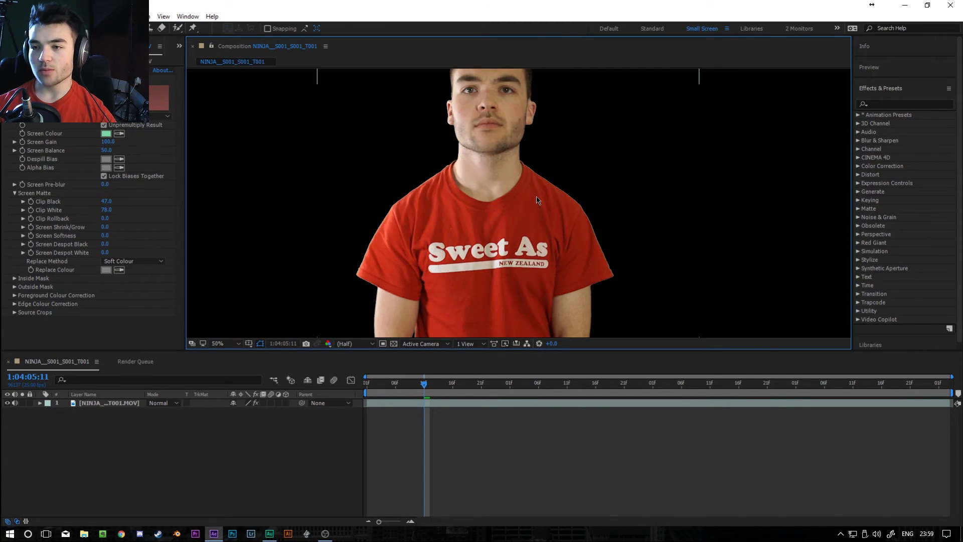
left_click_drag(524, 205, 448, 261)
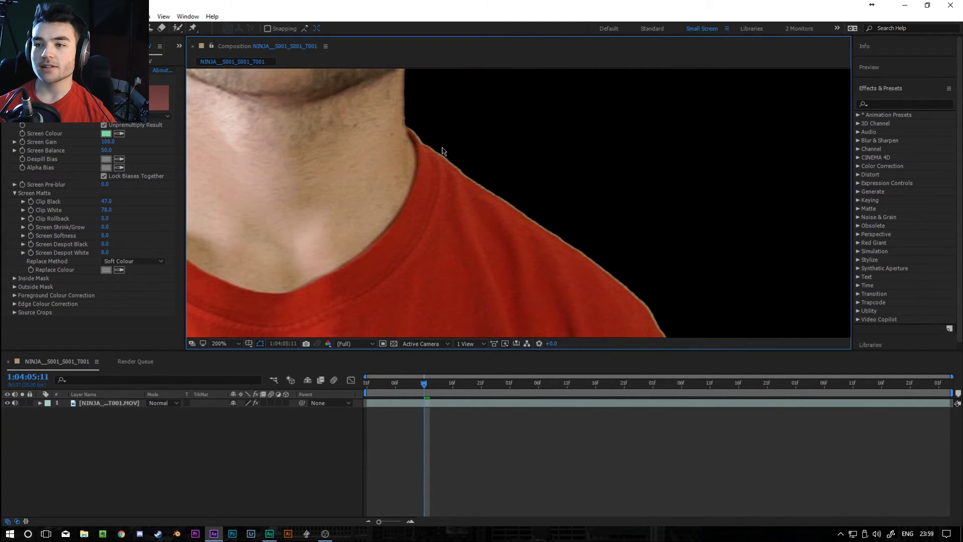
scroll(396, 136, "down", 4)
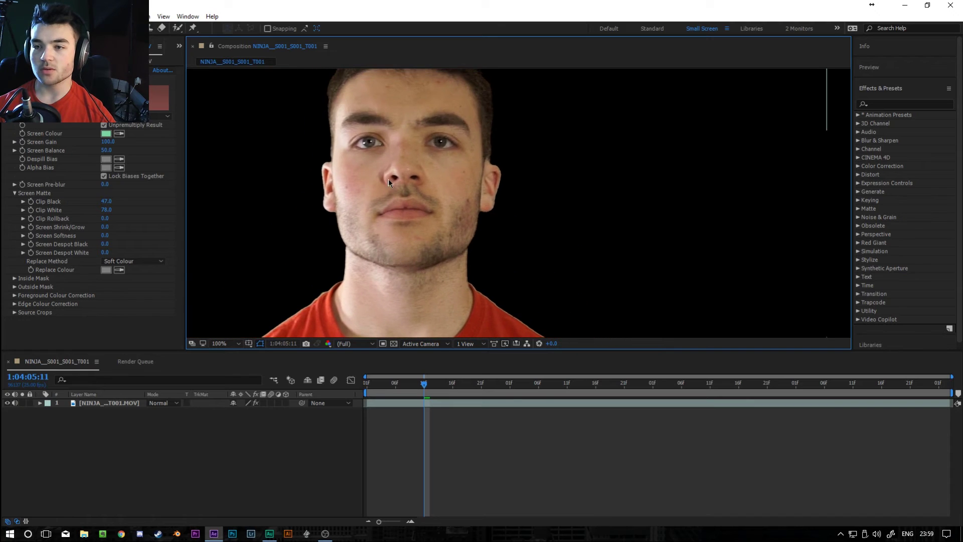
scroll(301, 319, "up", 2)
scroll(407, 215, "down", 3)
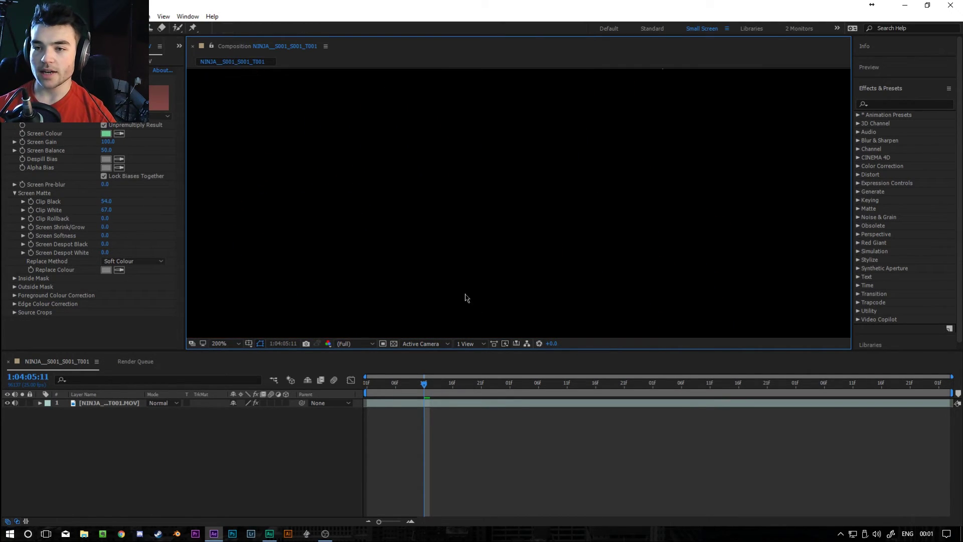
scroll(464, 297, "up", 3)
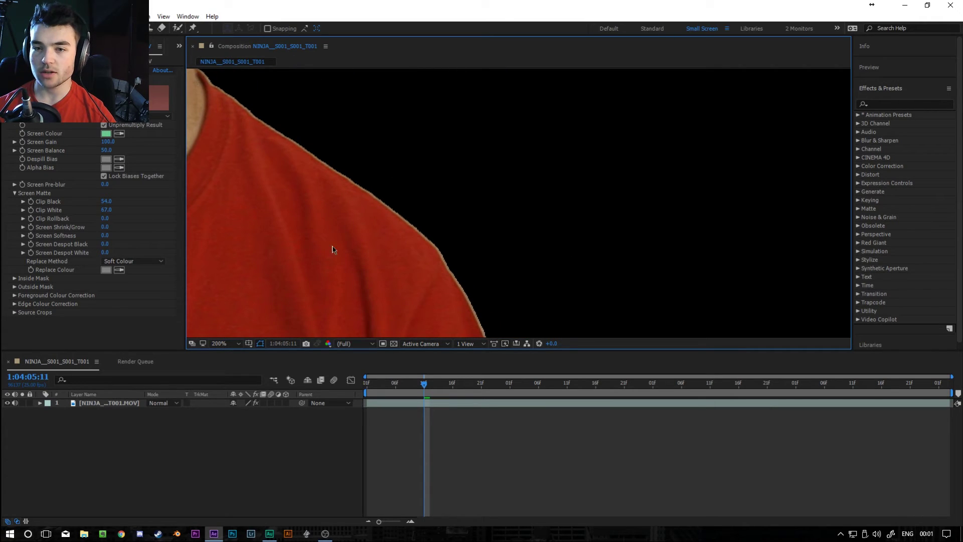
scroll(456, 265, "down", 1)
scroll(495, 241, "down", 3)
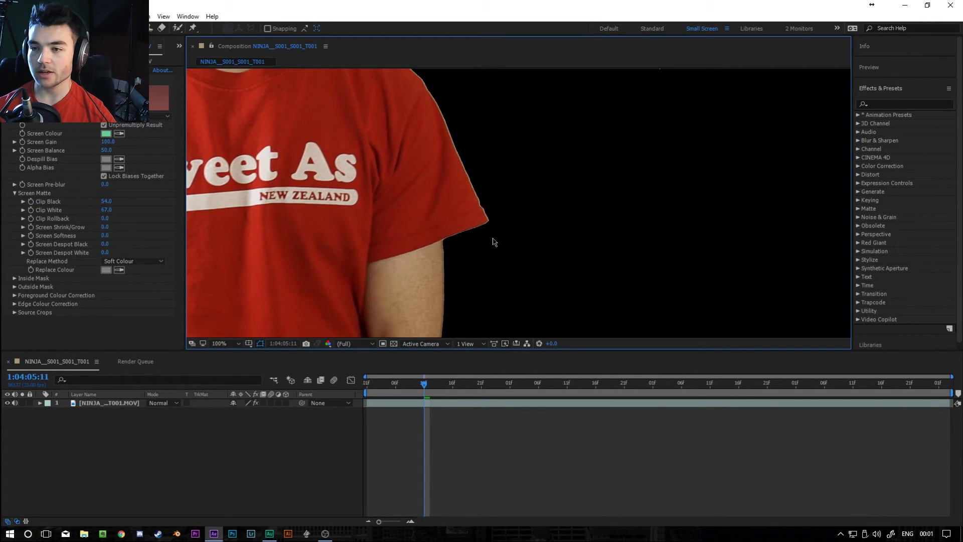
scroll(494, 242, "down", 3)
Zoom onto the chin and collar and set Screen Shrink/Grow to -1.9
key("shift+/")
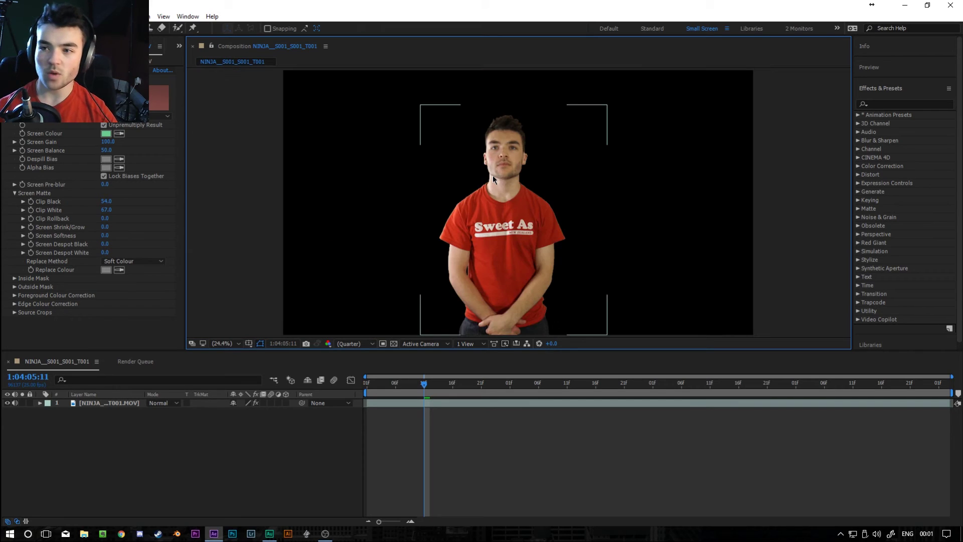
scroll(492, 176, "up", 4)
left_click_drag(388, 185, 394, 223)
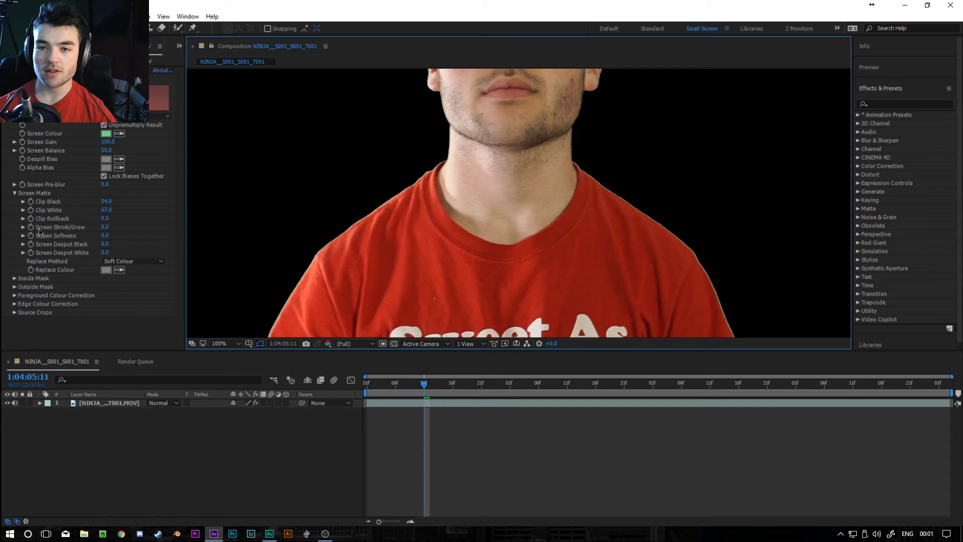
left_click_drag(104, 227, 128, 264)
scroll(474, 149, "up", 4)
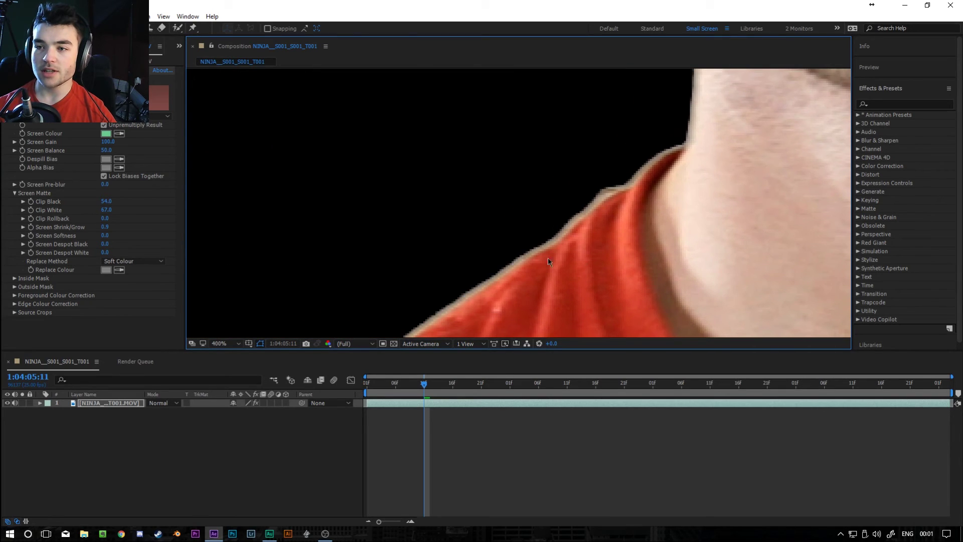
left_click_drag(105, 226, 96, 231)
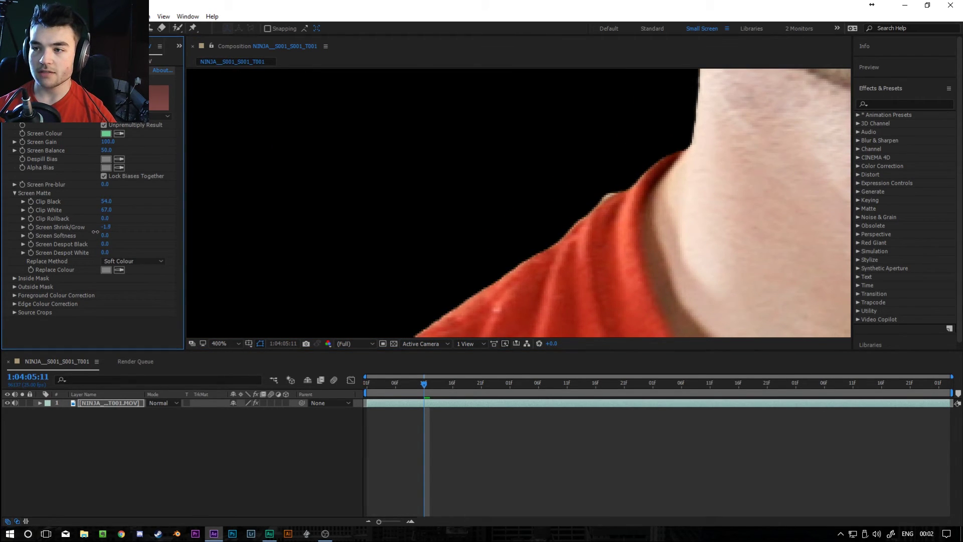
scroll(511, 231, "down", 6)
scroll(512, 231, "up", 2)
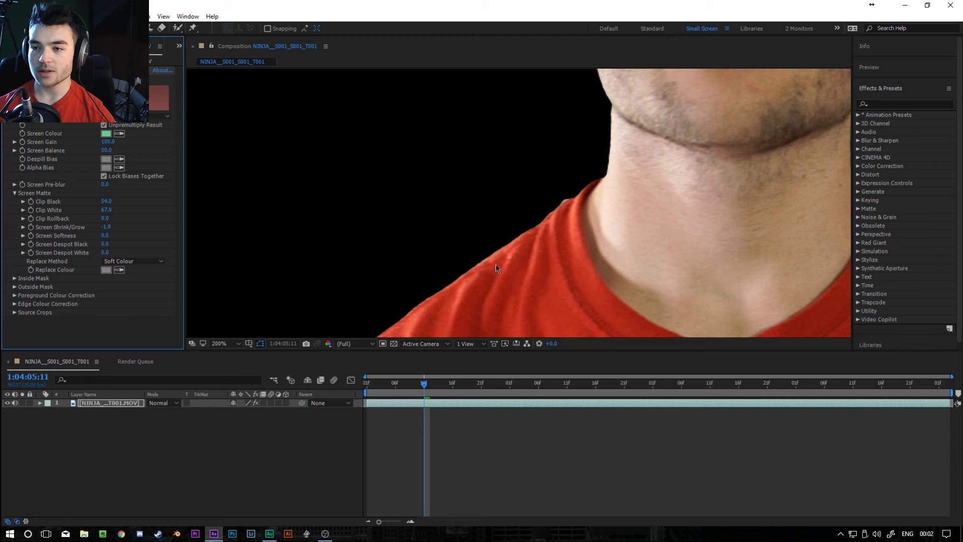
Set Keylight's Screen Softness to 2.6
left_click(105, 235)
type("2.6")
key("Return")
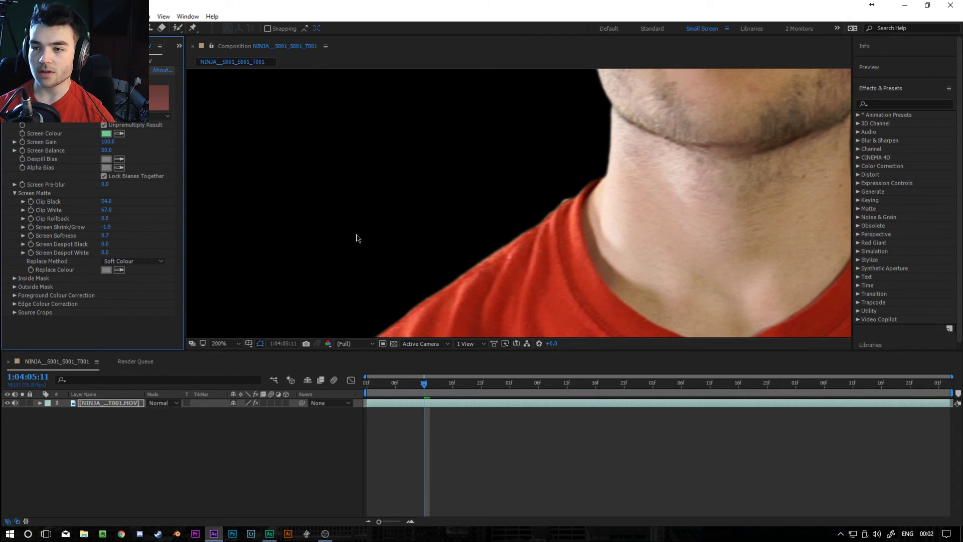
scroll(358, 238, "down", 4)
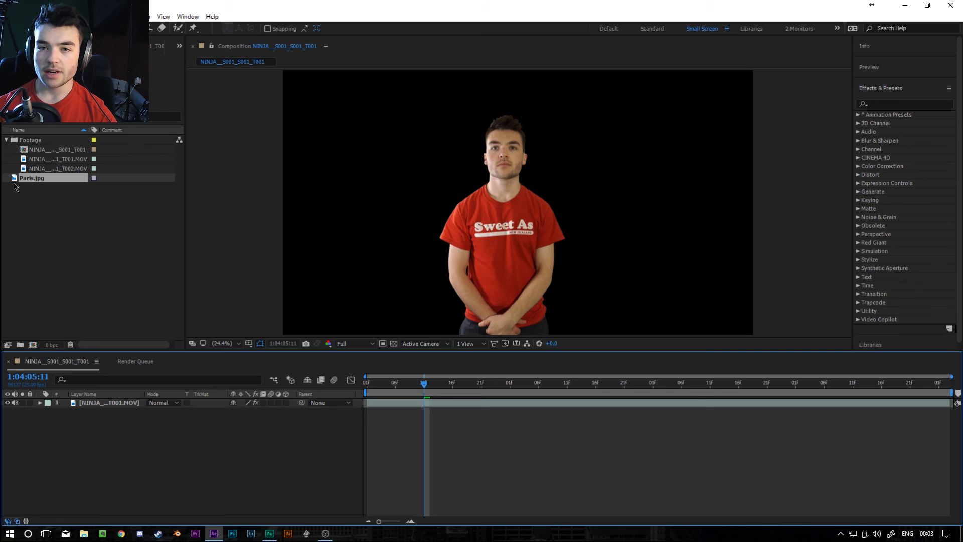
Place Paris.jpg below the footage, scale it to 252%, and scrub the playhead to check the key
left_click_drag(20, 179, 122, 451)
key("s")
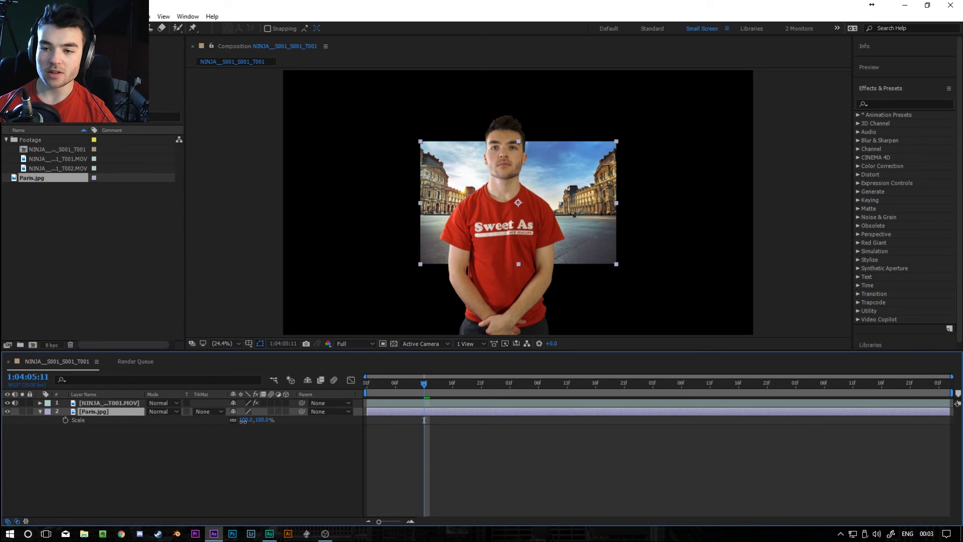
left_click_drag(246, 420, 307, 419)
right_click(526, 209)
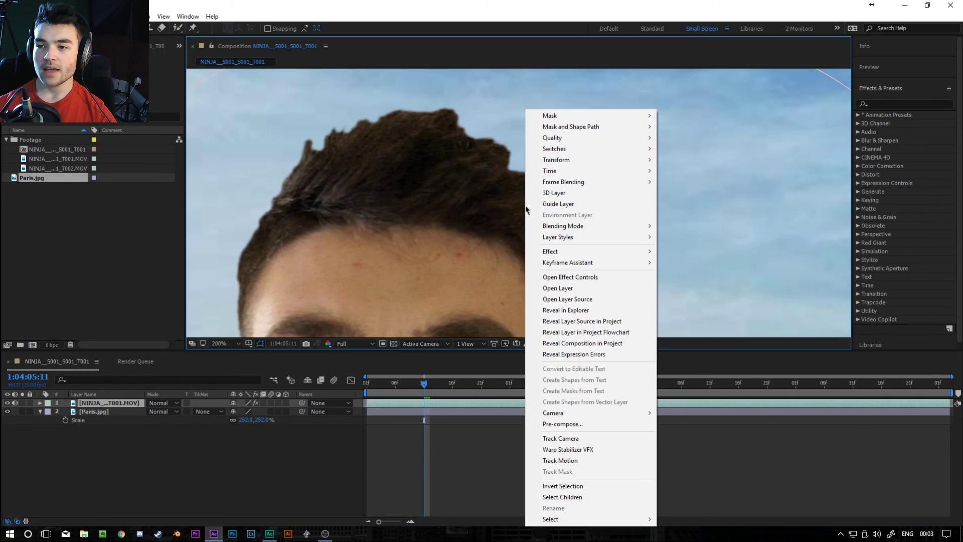
left_click(210, 433)
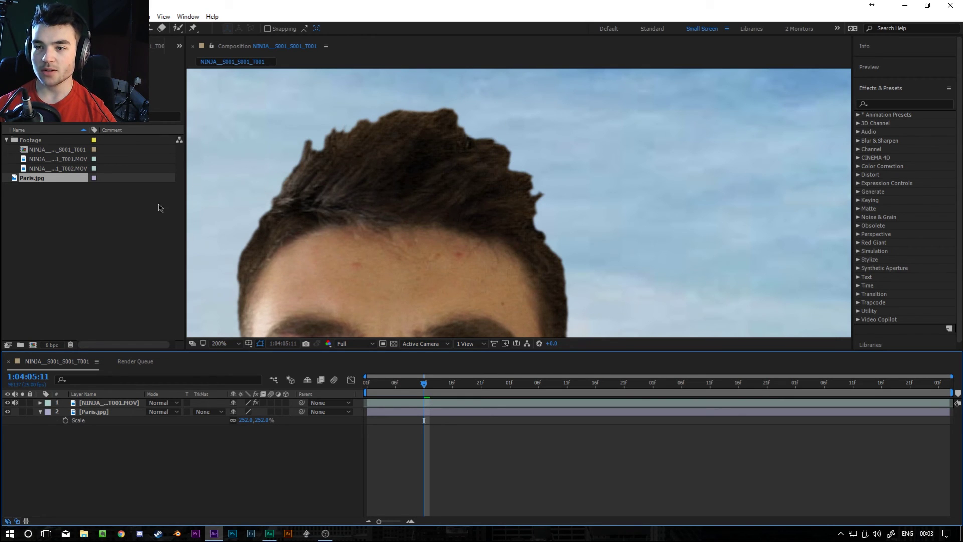
left_click_drag(424, 384, 491, 394)
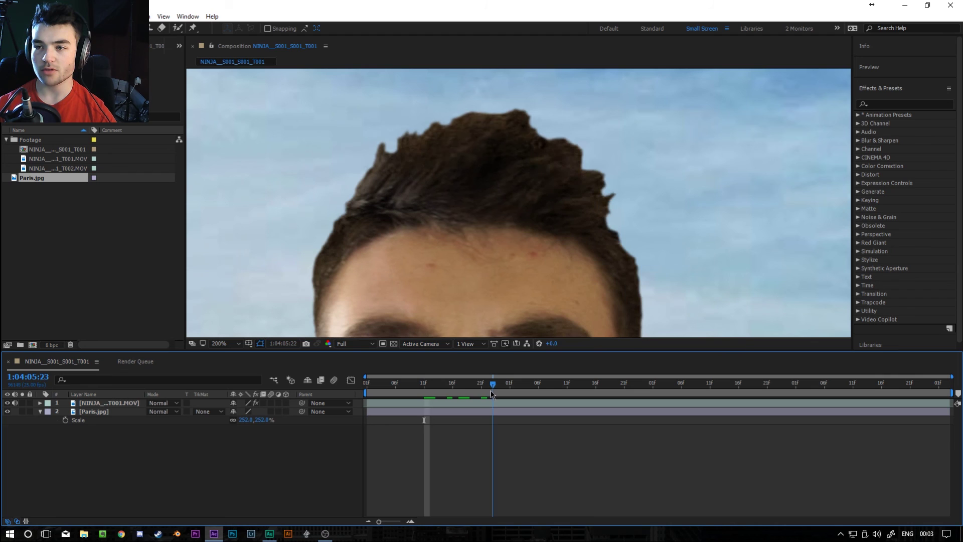